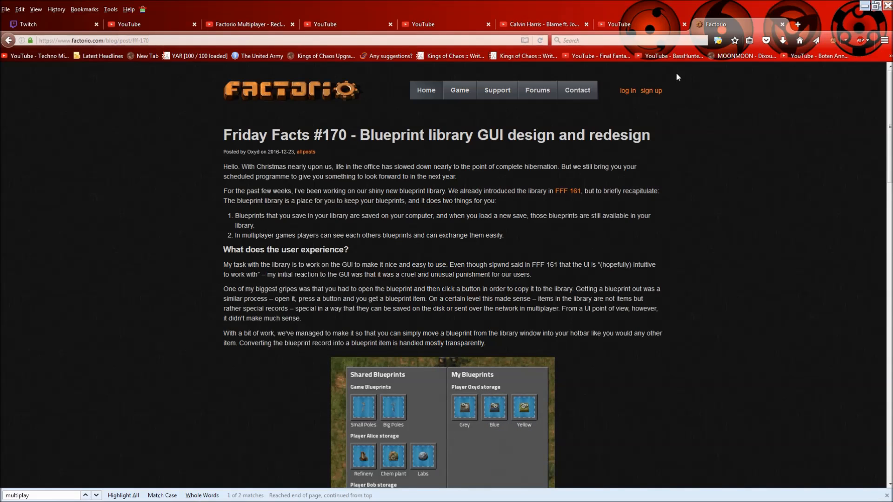
Dismiss a stray context menu and highlight the passage about blueprint download time.
{"action": "right_click", "coordinate": [493, 151]}
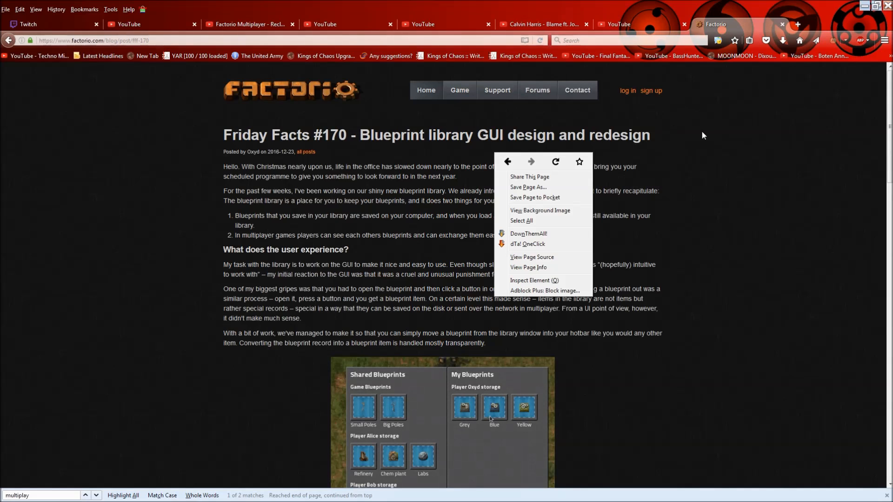
{"action": "left_click", "coordinate": [448, 137]}
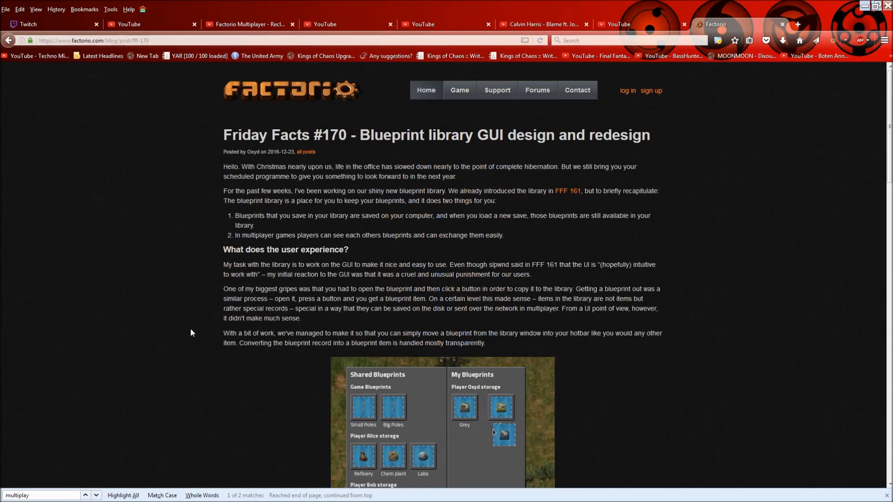
{"action": "scroll", "coordinate": [204, 318], "scroll_direction": "down", "scroll_amount": 1}
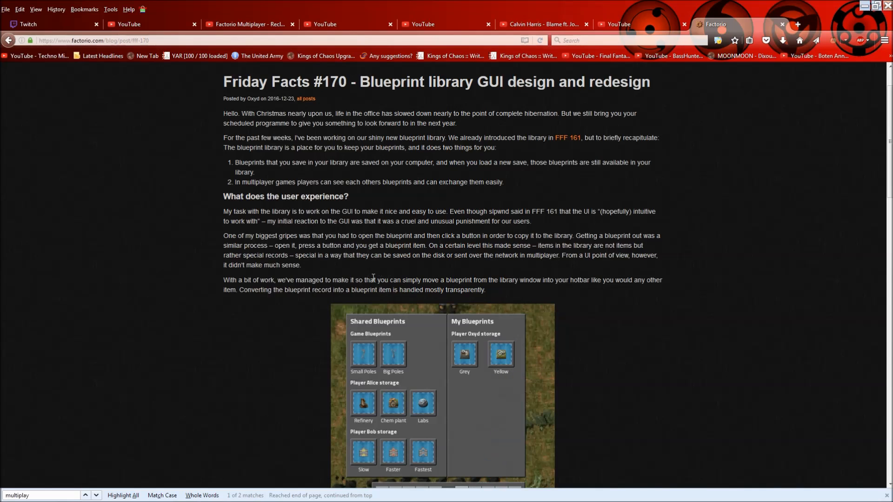
{"action": "scroll", "coordinate": [449, 237], "scroll_direction": "down", "scroll_amount": 2}
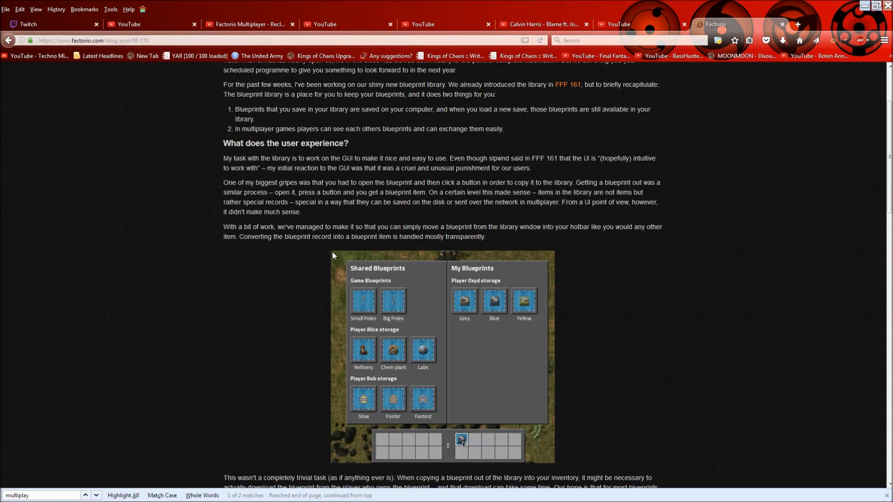
{"action": "scroll", "coordinate": [285, 290], "scroll_direction": "down", "scroll_amount": 2}
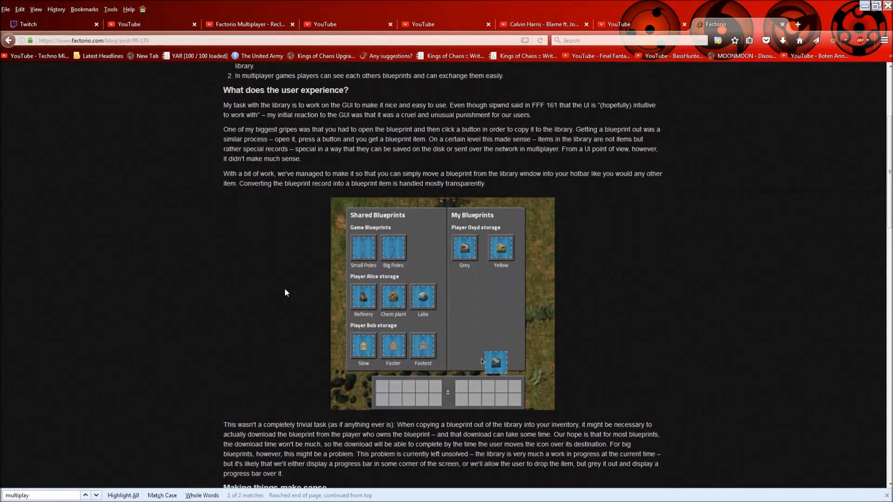
{"action": "scroll", "coordinate": [284, 292], "scroll_direction": "down", "scroll_amount": 2}
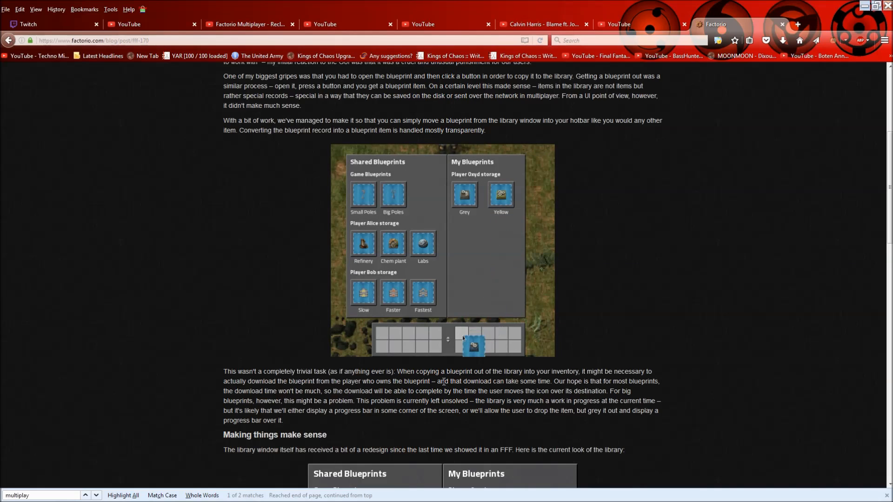
{"action": "left_click_drag", "start_coordinate": [440, 382], "coordinate": [501, 392]}
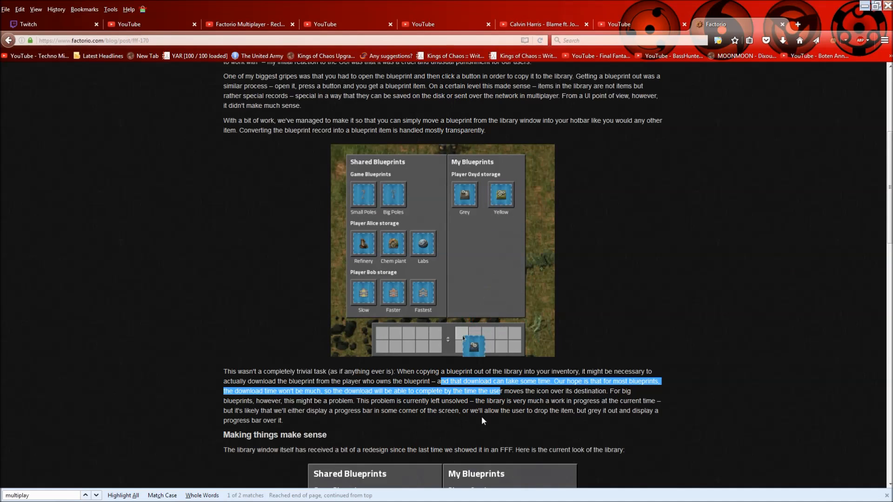
{"action": "left_click", "coordinate": [666, 412]}
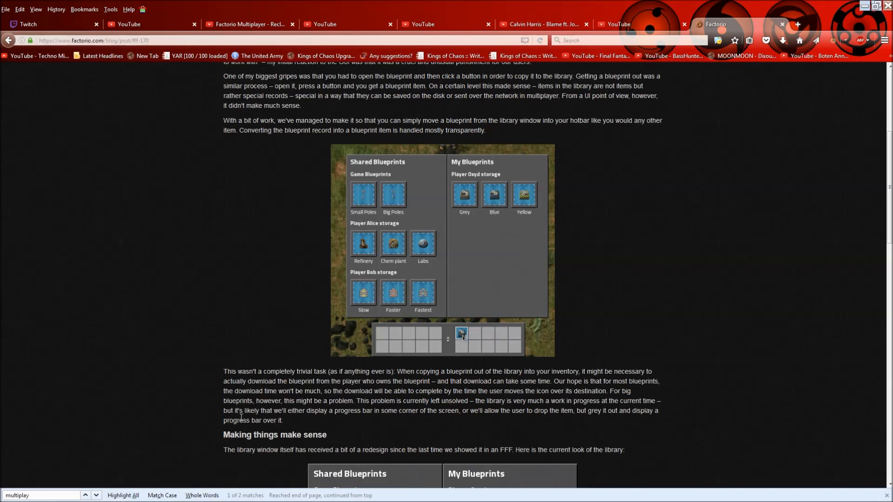
{"action": "scroll", "coordinate": [240, 418], "scroll_direction": "down", "scroll_amount": 3}
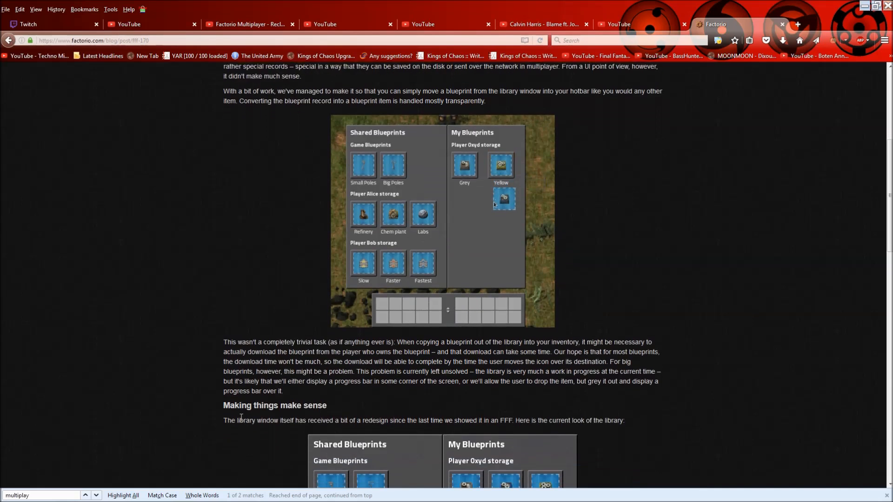
{"action": "scroll", "coordinate": [241, 417], "scroll_direction": "down", "scroll_amount": 2}
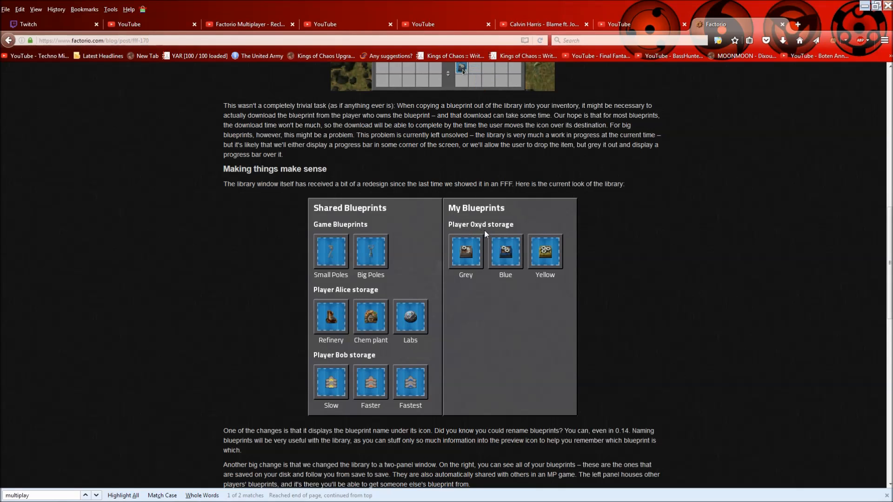
{"action": "scroll", "coordinate": [342, 332], "scroll_direction": "up", "scroll_amount": 5}
{"action": "scroll", "coordinate": [318, 317], "scroll_direction": "up", "scroll_amount": 7}
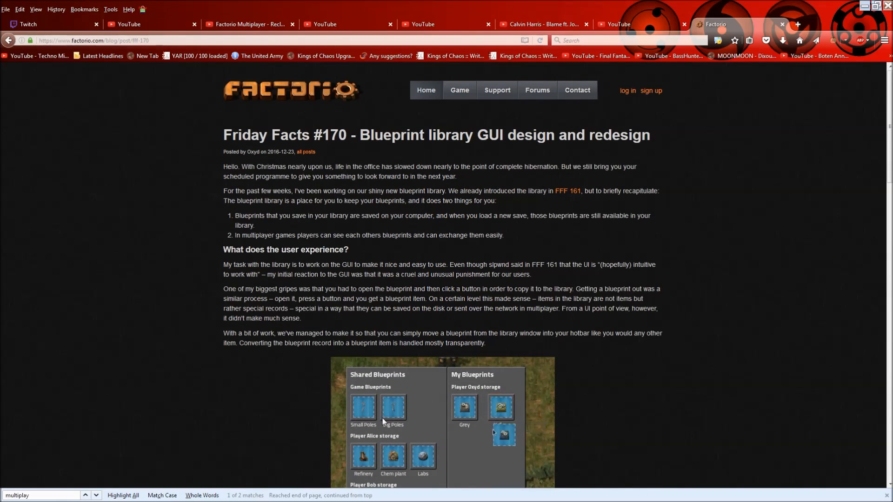
{"action": "scroll", "coordinate": [433, 365], "scroll_direction": "down", "scroll_amount": 10}
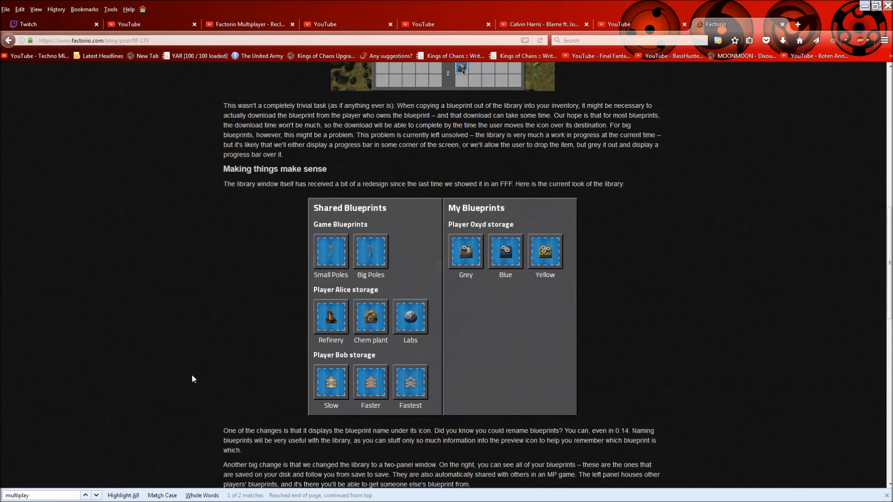
{"action": "scroll", "coordinate": [145, 404], "scroll_direction": "down", "scroll_amount": 3}
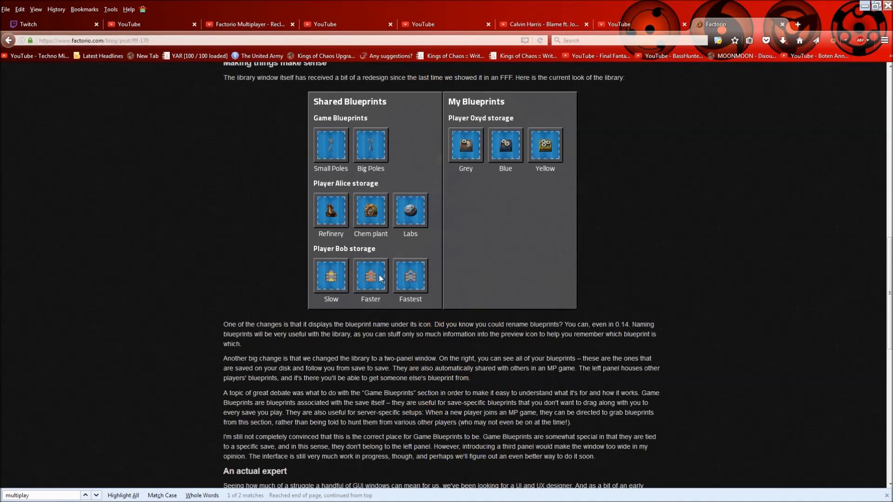
Highlight the sentence about automatic blueprint sharing in MP games, briefly checking its context menu.
{"action": "left_click_drag", "start_coordinate": [539, 324], "coordinate": [553, 326]}
{"action": "left_click_drag", "start_coordinate": [574, 369], "coordinate": [395, 371]}
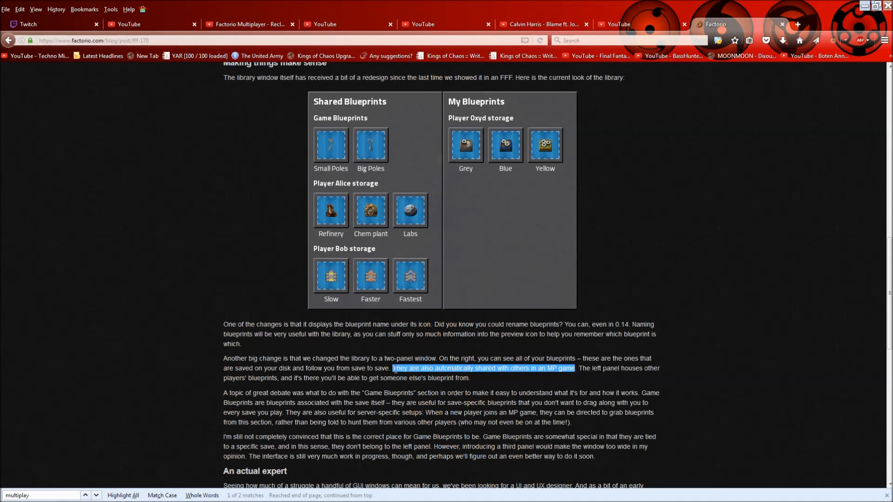
{"action": "left_click", "coordinate": [394, 369]}
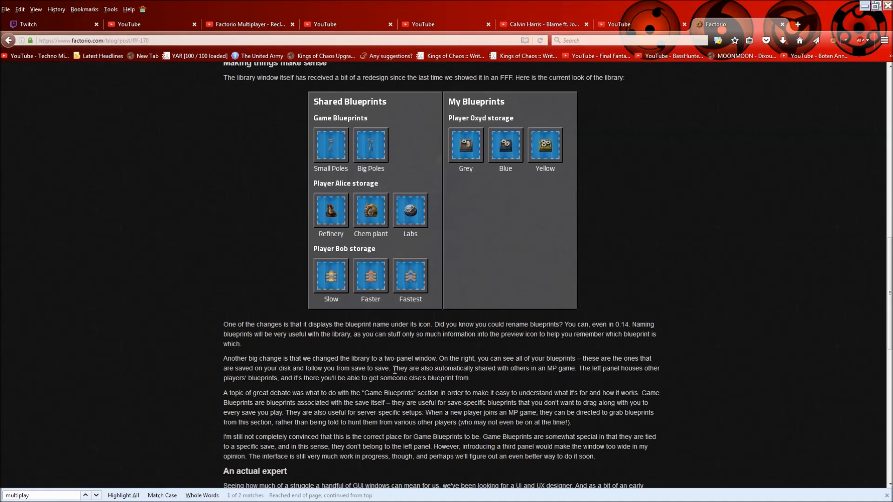
{"action": "left_click_drag", "start_coordinate": [394, 370], "coordinate": [416, 374]}
{"action": "right_click", "coordinate": [414, 371]}
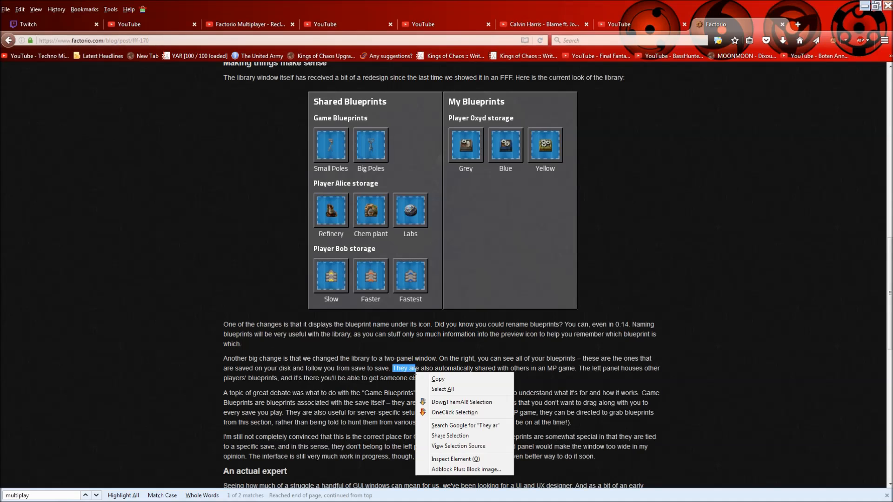
{"action": "left_click", "coordinate": [573, 368]}
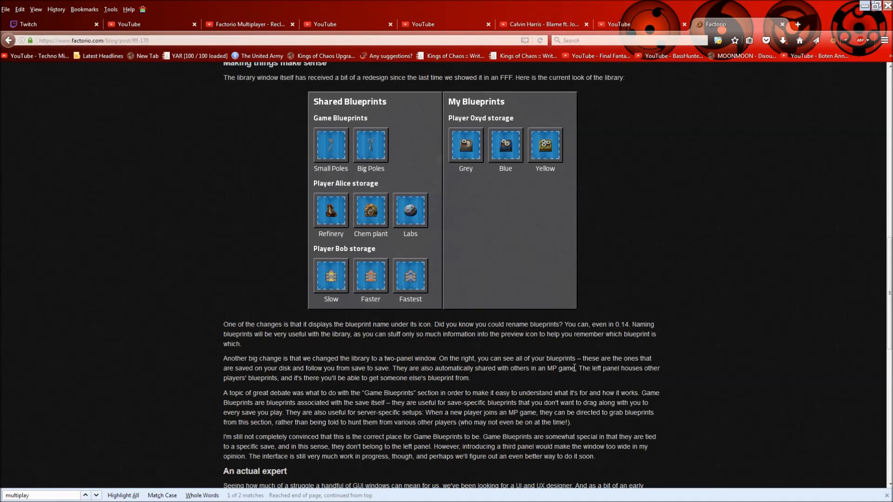
Re-highlight the sharing sentence, then narrow the selection to part of the word 'game'.
{"action": "left_click_drag", "start_coordinate": [575, 368], "coordinate": [394, 368]}
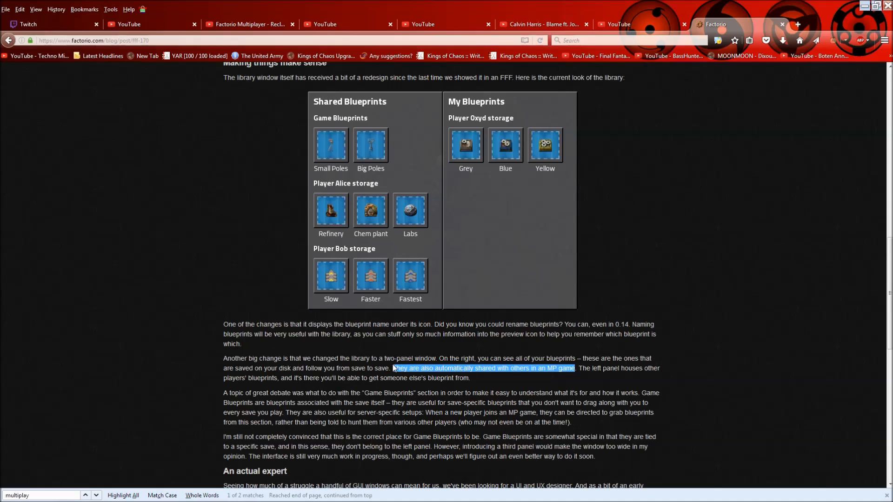
{"action": "left_click_drag", "start_coordinate": [394, 369], "coordinate": [575, 367]}
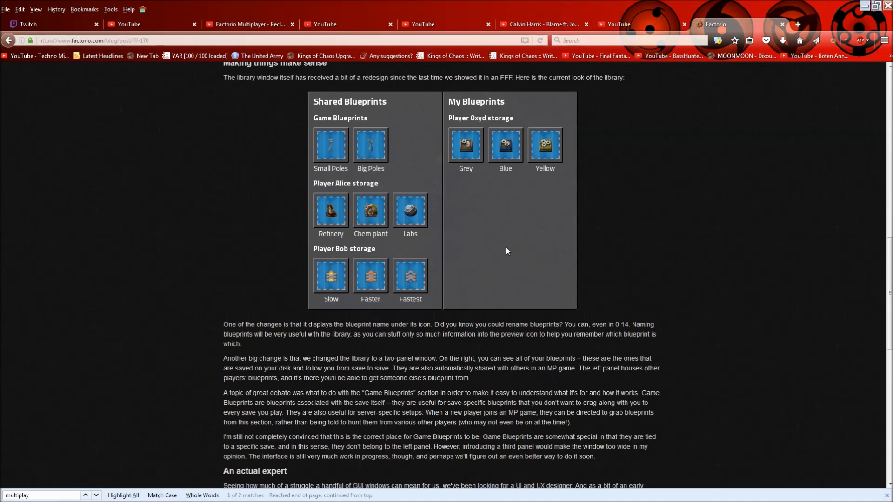
{"action": "scroll", "coordinate": [543, 283], "scroll_direction": "down", "scroll_amount": 2}
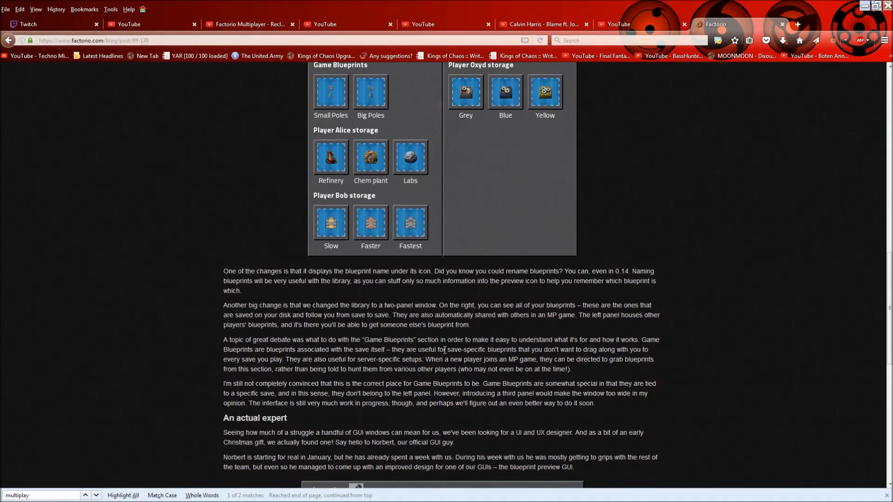
{"action": "scroll", "coordinate": [446, 341], "scroll_direction": "up", "scroll_amount": 2}
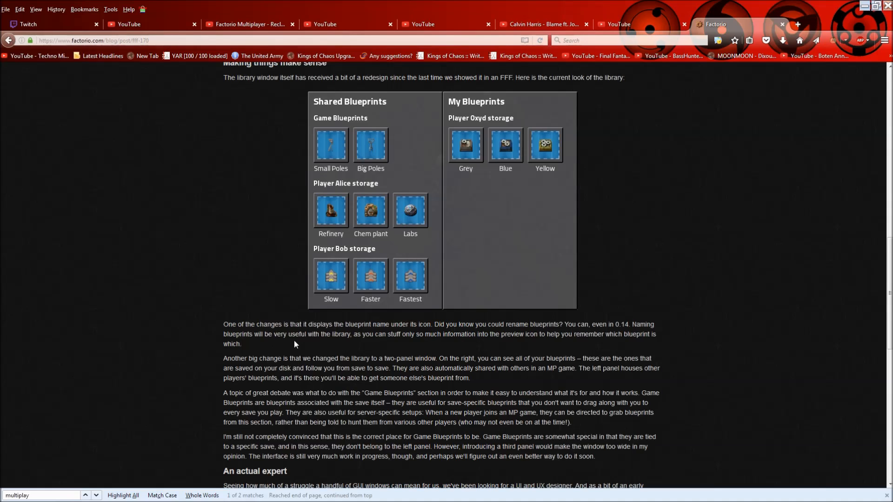
{"action": "scroll", "coordinate": [294, 340], "scroll_direction": "down", "scroll_amount": 2}
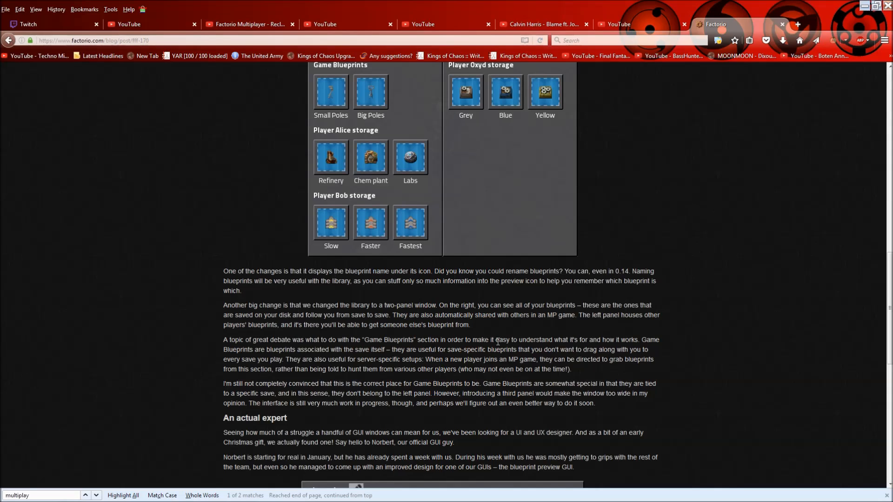
{"action": "scroll", "coordinate": [489, 349], "scroll_direction": "up", "scroll_amount": 2}
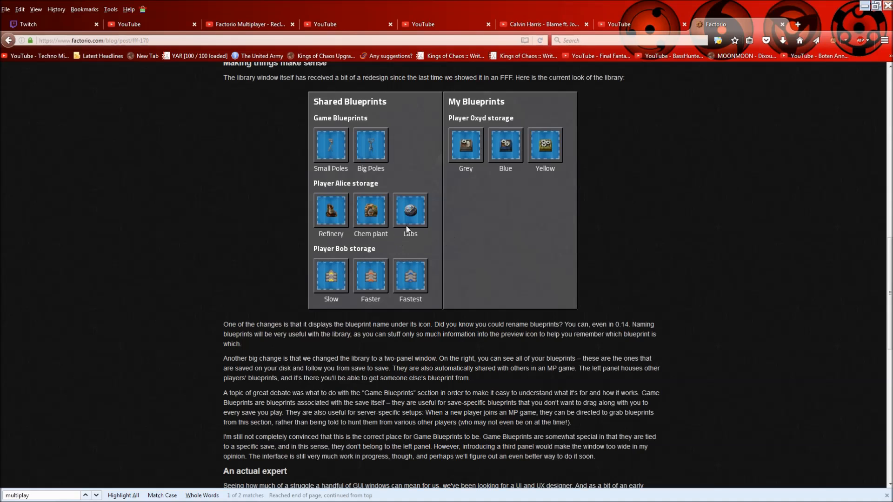
{"action": "scroll", "coordinate": [469, 289], "scroll_direction": "down", "scroll_amount": 2}
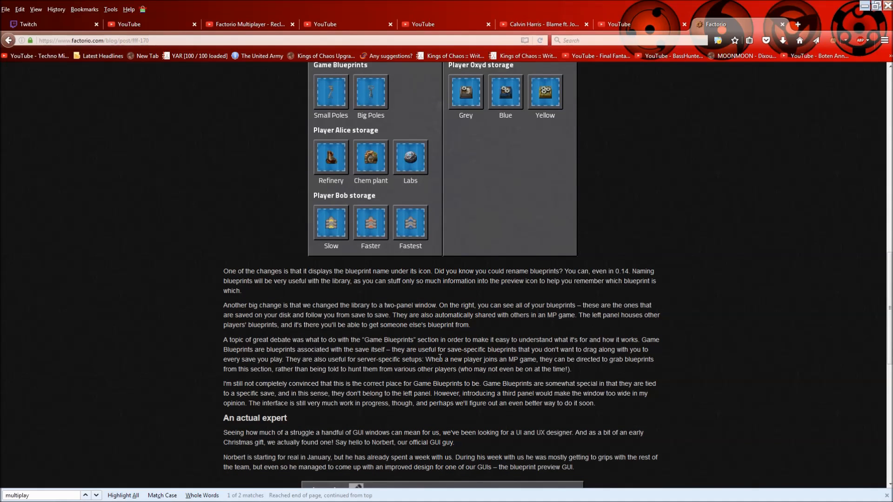
{"action": "scroll", "coordinate": [441, 359], "scroll_direction": "down", "scroll_amount": 2}
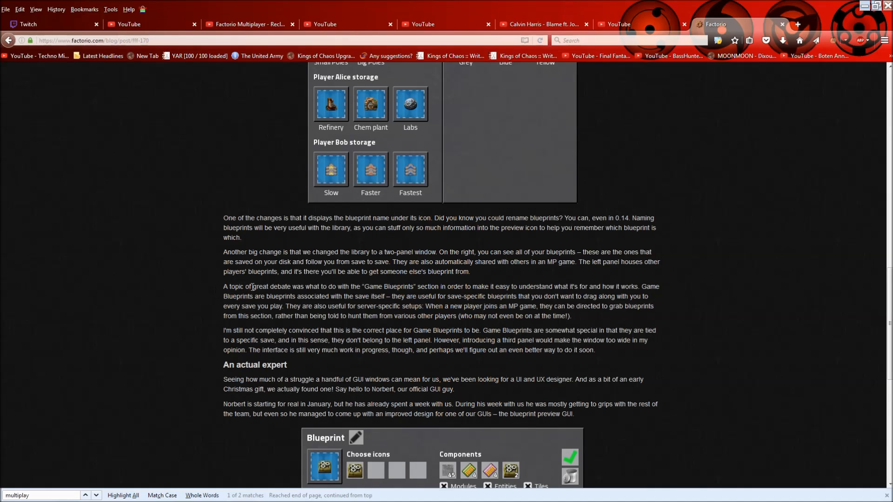
Highlight 'Blueprints' in Game Blueprints, then select the phrase 'save you play'.
{"action": "double_click", "coordinate": [388, 287]}
{"action": "left_click_drag", "start_coordinate": [283, 308], "coordinate": [242, 308]}
Dismiss the selection's options menu, highlight the sentence about joining an MP game, then clear it.
{"action": "right_click", "coordinate": [242, 314]}
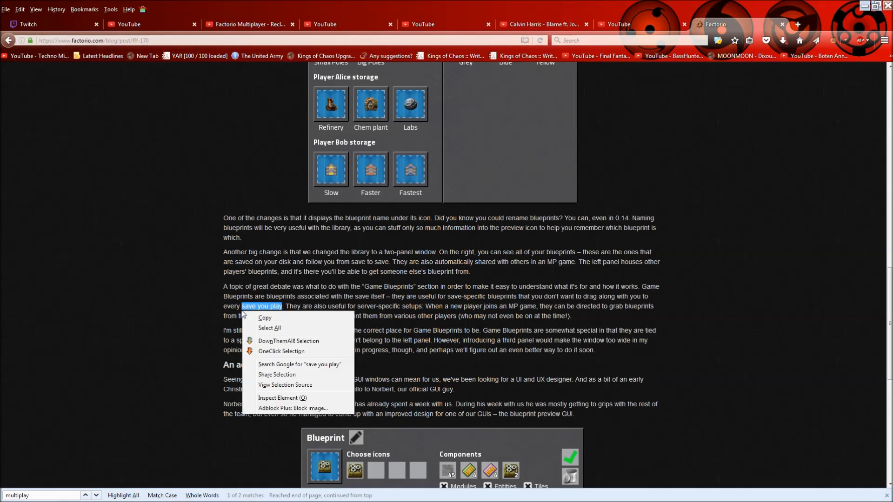
{"action": "left_click", "coordinate": [207, 302]}
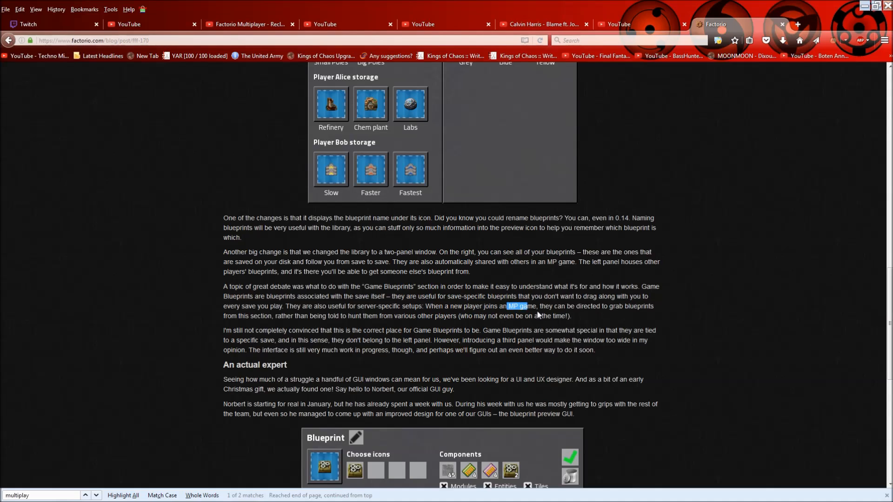
{"action": "left_click_drag", "start_coordinate": [509, 306], "coordinate": [584, 311]}
{"action": "left_click", "coordinate": [575, 321]}
{"action": "scroll", "coordinate": [522, 338], "scroll_direction": "up", "scroll_amount": 3}
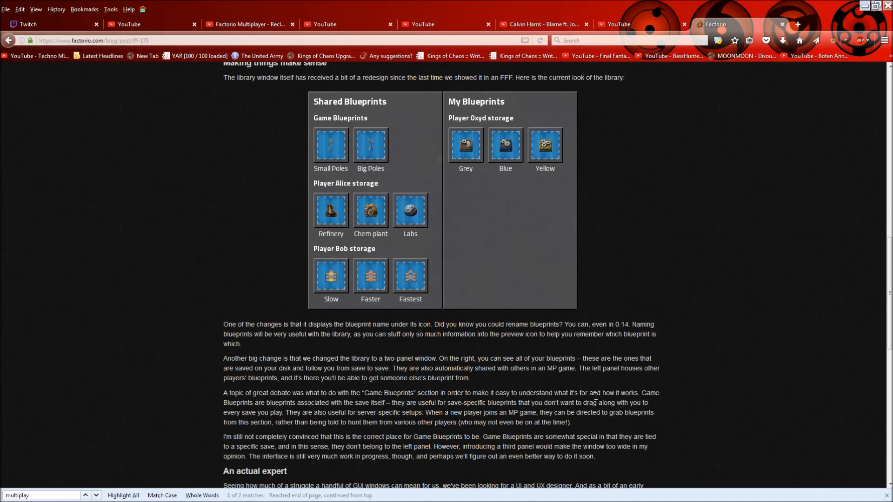
{"action": "scroll", "coordinate": [568, 398], "scroll_direction": "down", "scroll_amount": 2}
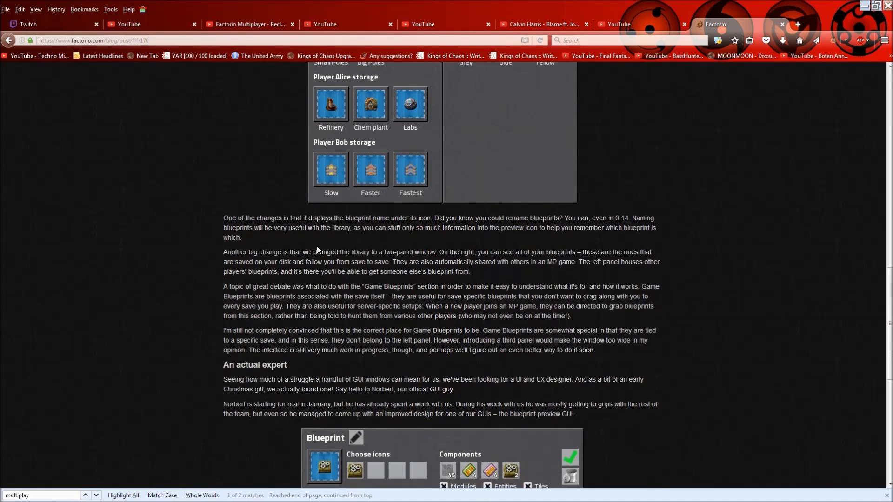
{"action": "scroll", "coordinate": [232, 236], "scroll_direction": "down", "scroll_amount": 3}
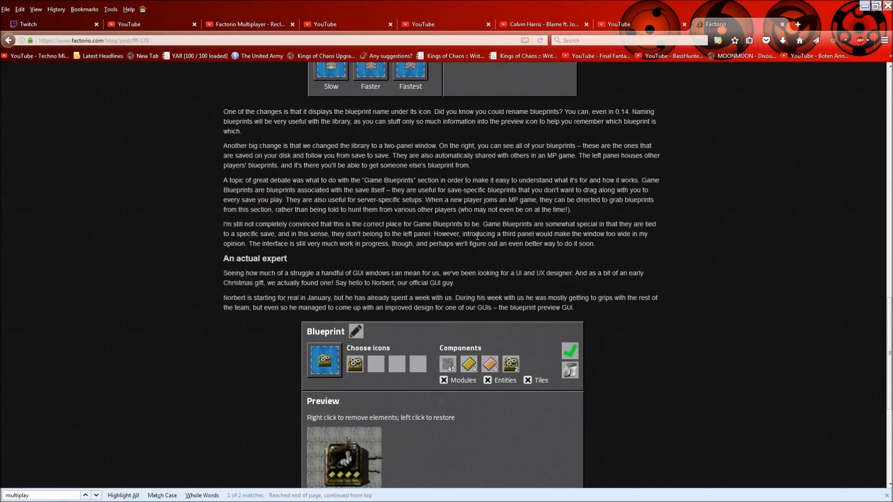
{"action": "scroll", "coordinate": [467, 272], "scroll_direction": "up", "scroll_amount": 1}
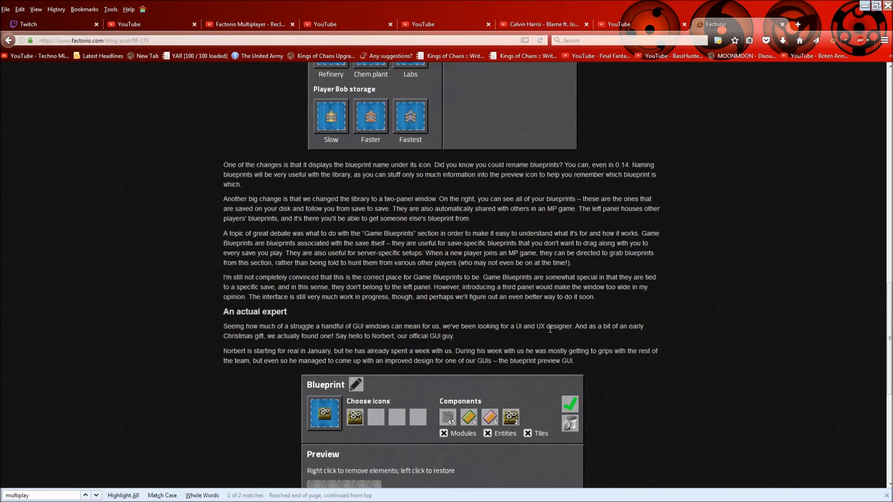
{"action": "scroll", "coordinate": [597, 301], "scroll_direction": "up", "scroll_amount": 2}
{"action": "scroll", "coordinate": [575, 291], "scroll_direction": "up", "scroll_amount": 3}
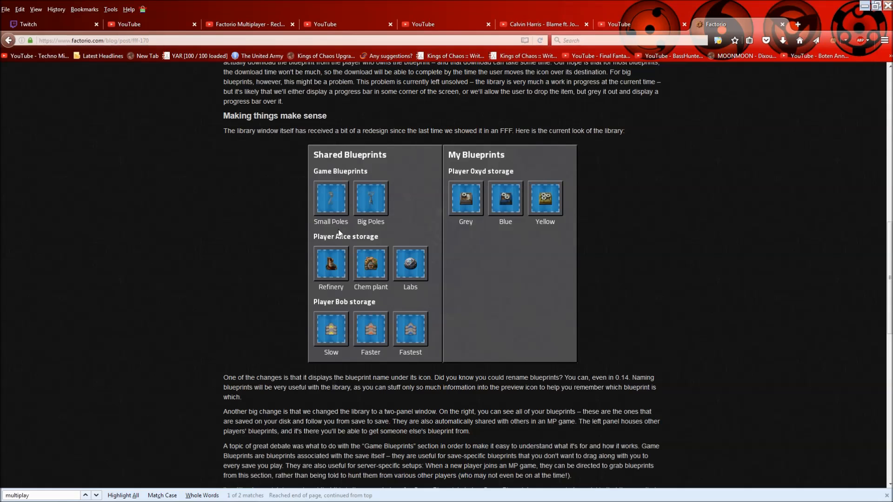
{"action": "scroll", "coordinate": [179, 315], "scroll_direction": "down", "scroll_amount": 4}
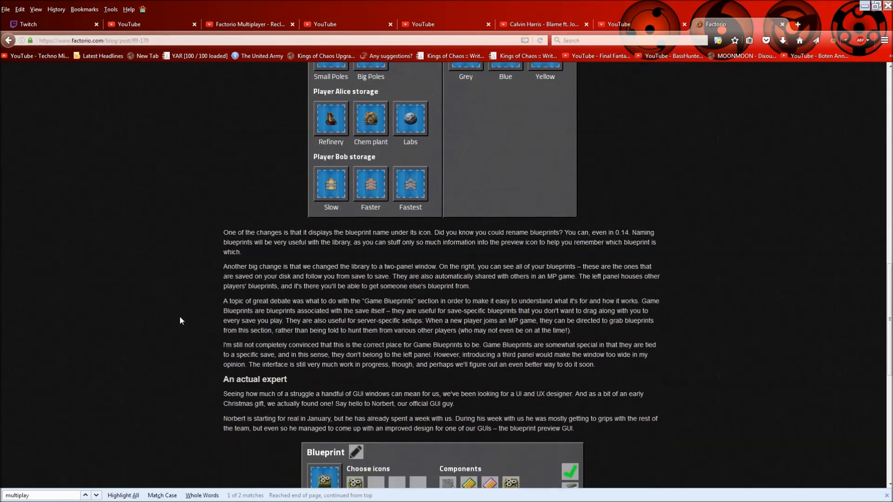
{"action": "scroll", "coordinate": [176, 315], "scroll_direction": "down", "scroll_amount": 4}
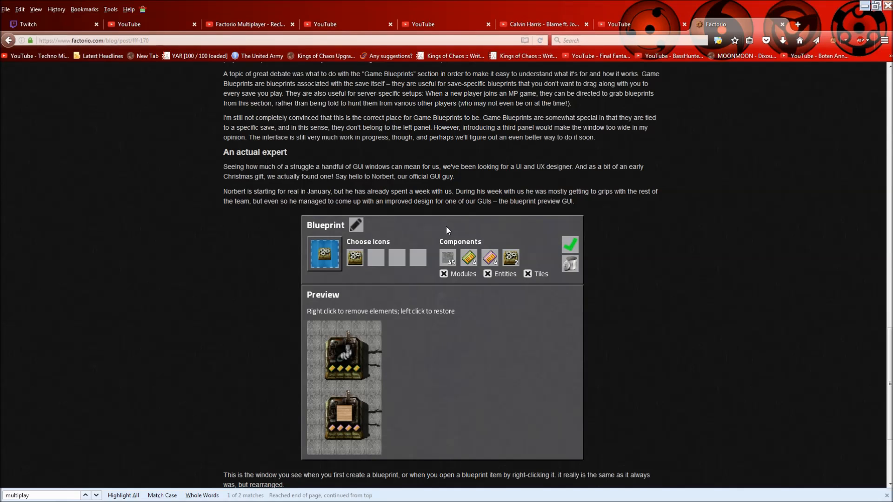
{"action": "scroll", "coordinate": [446, 226], "scroll_direction": "down", "scroll_amount": 3}
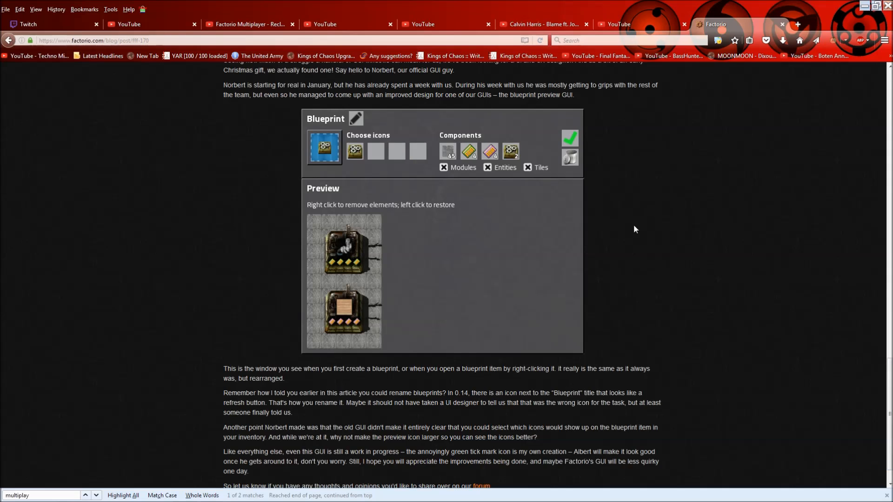
{"action": "scroll", "coordinate": [633, 224], "scroll_direction": "up", "scroll_amount": 2}
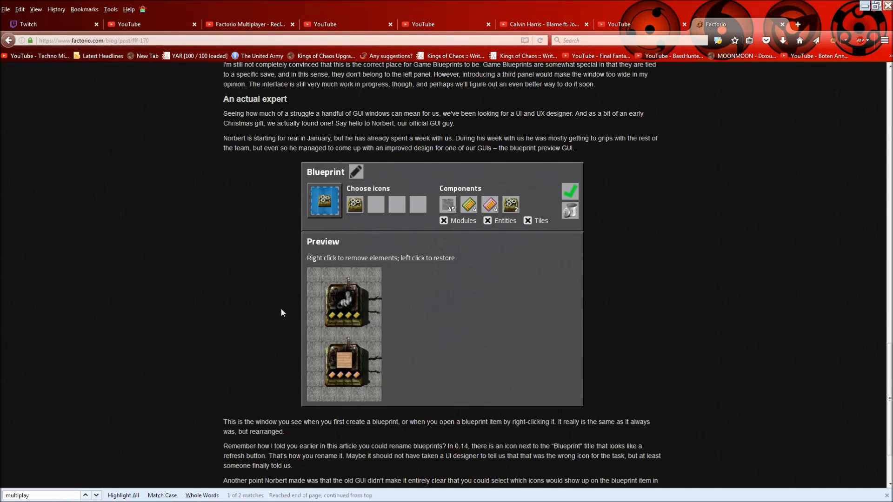
{"action": "scroll", "coordinate": [282, 313], "scroll_direction": "down", "scroll_amount": 3}
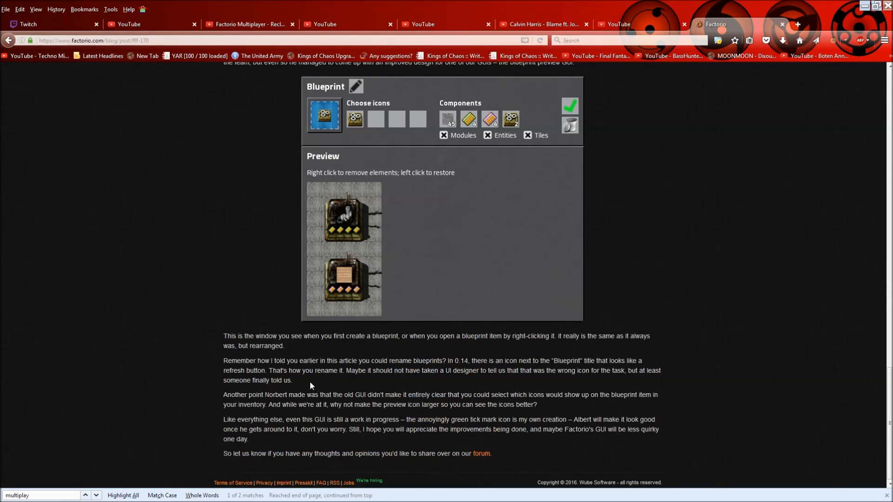
{"action": "left_click_drag", "start_coordinate": [274, 381], "coordinate": [272, 382]}
{"action": "scroll", "coordinate": [444, 413], "scroll_direction": "up", "scroll_amount": 10}
{"action": "scroll", "coordinate": [437, 423], "scroll_direction": "up", "scroll_amount": 10}
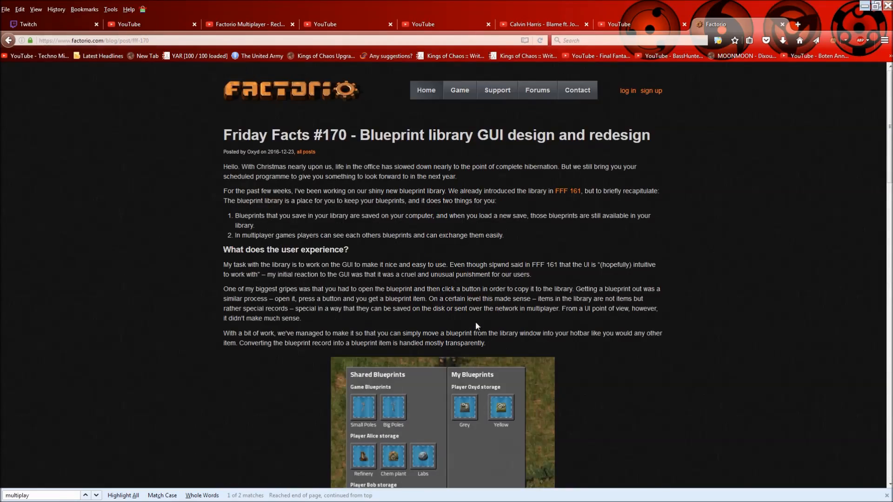
{"action": "scroll", "coordinate": [448, 359], "scroll_direction": "down", "scroll_amount": 5}
{"action": "scroll", "coordinate": [447, 359], "scroll_direction": "down", "scroll_amount": 5}
{"action": "scroll", "coordinate": [459, 347], "scroll_direction": "up", "scroll_amount": 7}
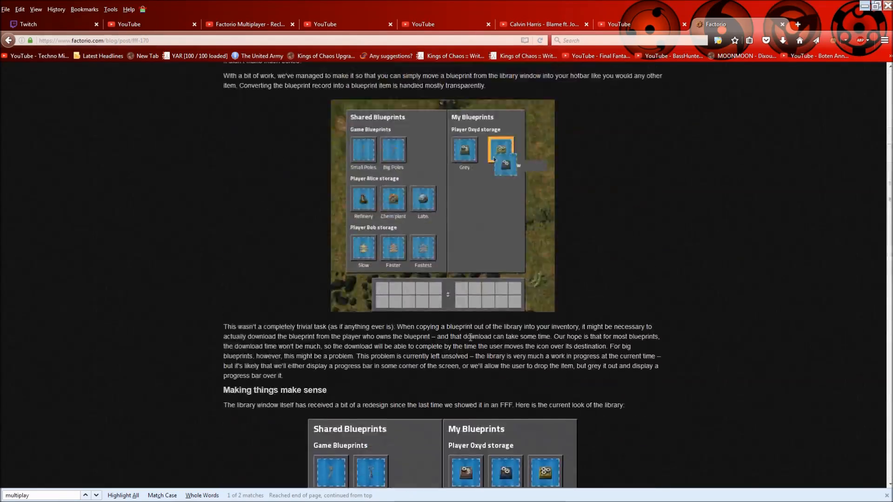
{"action": "scroll", "coordinate": [519, 190], "scroll_direction": "up", "scroll_amount": 4}
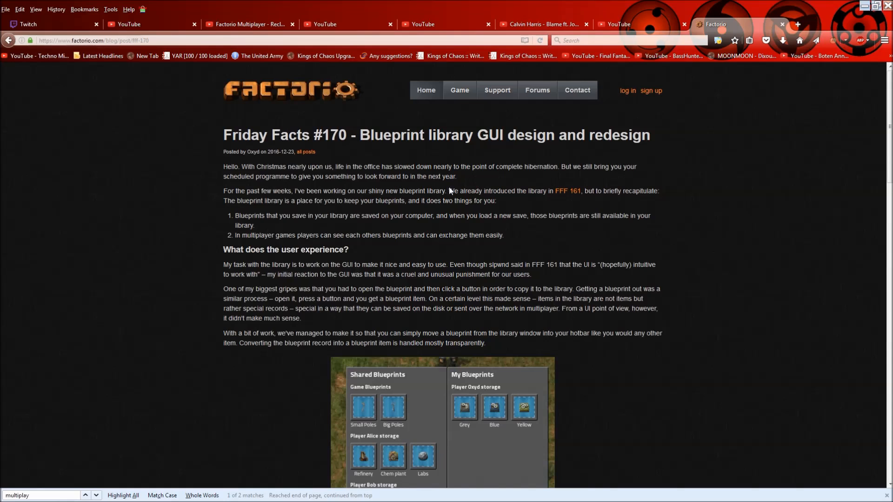
{"action": "scroll", "coordinate": [471, 243], "scroll_direction": "down", "scroll_amount": 8}
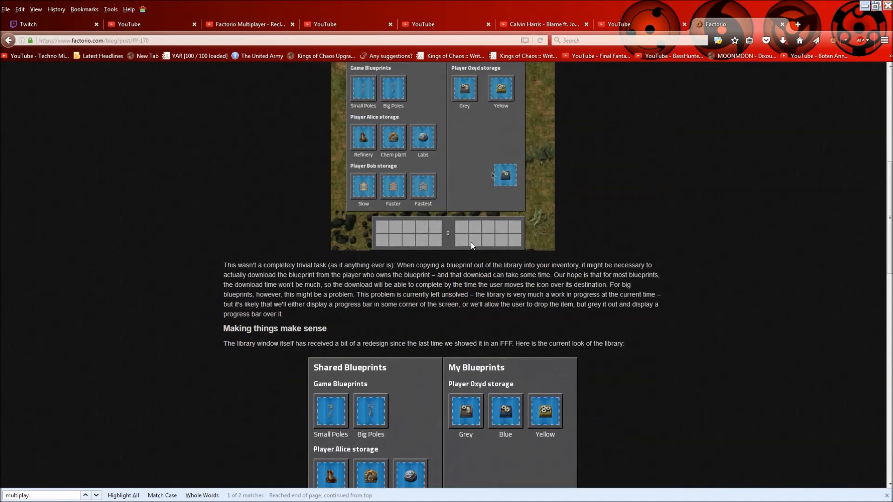
{"action": "scroll", "coordinate": [409, 335], "scroll_direction": "down", "scroll_amount": 1}
{"action": "scroll", "coordinate": [410, 334], "scroll_direction": "down", "scroll_amount": 2}
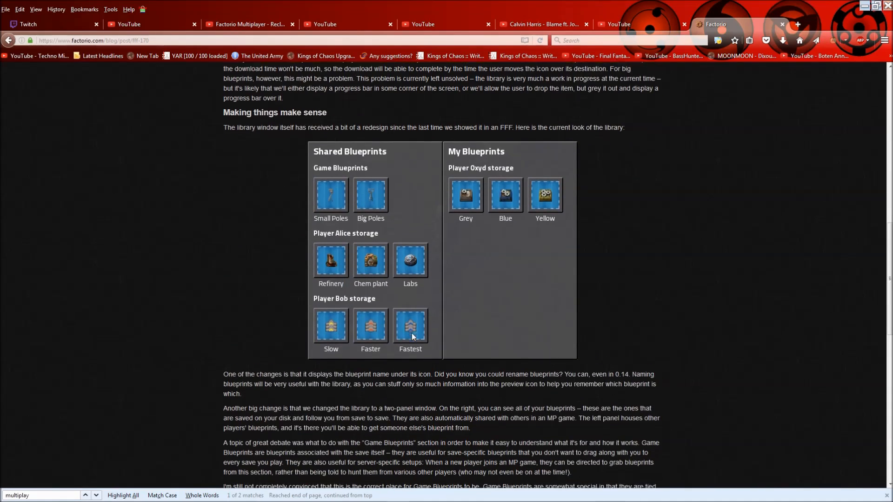
{"action": "scroll", "coordinate": [412, 333], "scroll_direction": "down", "scroll_amount": 5}
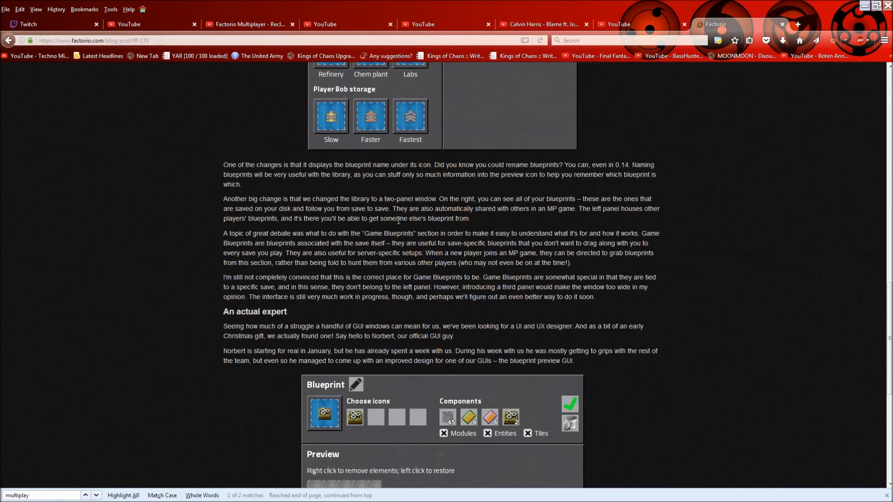
{"action": "scroll", "coordinate": [390, 293], "scroll_direction": "up", "scroll_amount": 7}
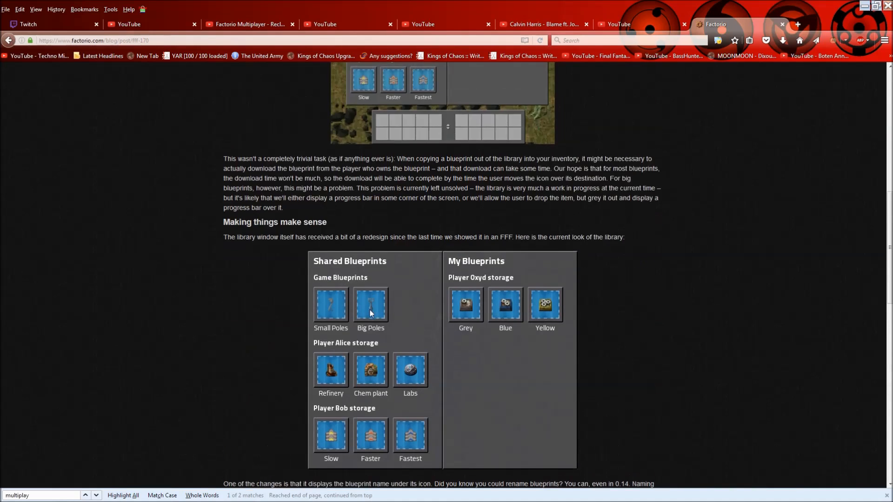
{"action": "scroll", "coordinate": [370, 310], "scroll_direction": "up", "scroll_amount": 5}
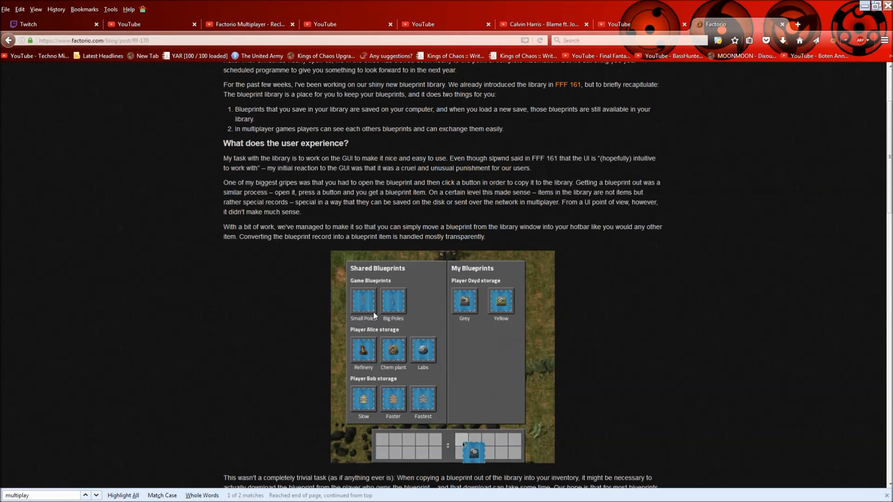
{"action": "scroll", "coordinate": [373, 313], "scroll_direction": "up", "scroll_amount": 1}
{"action": "scroll", "coordinate": [367, 323], "scroll_direction": "down", "scroll_amount": 3}
{"action": "scroll", "coordinate": [367, 321], "scroll_direction": "down", "scroll_amount": 4}
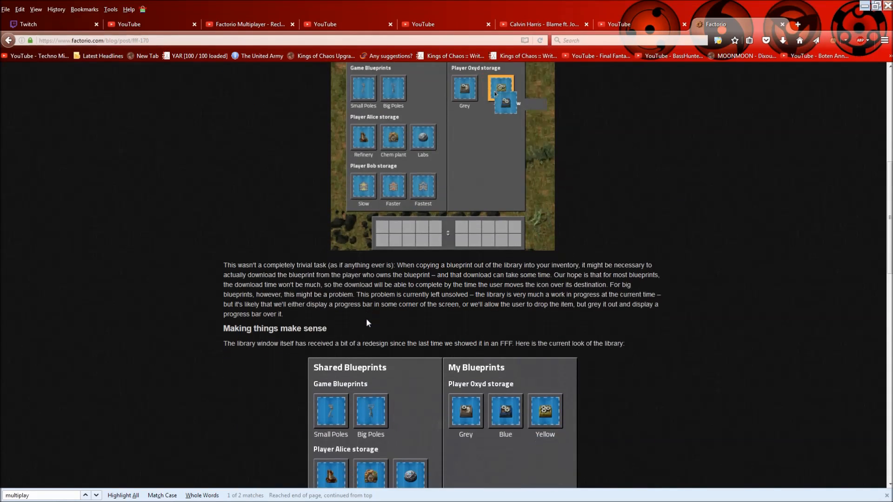
{"action": "scroll", "coordinate": [366, 318], "scroll_direction": "down", "scroll_amount": 6}
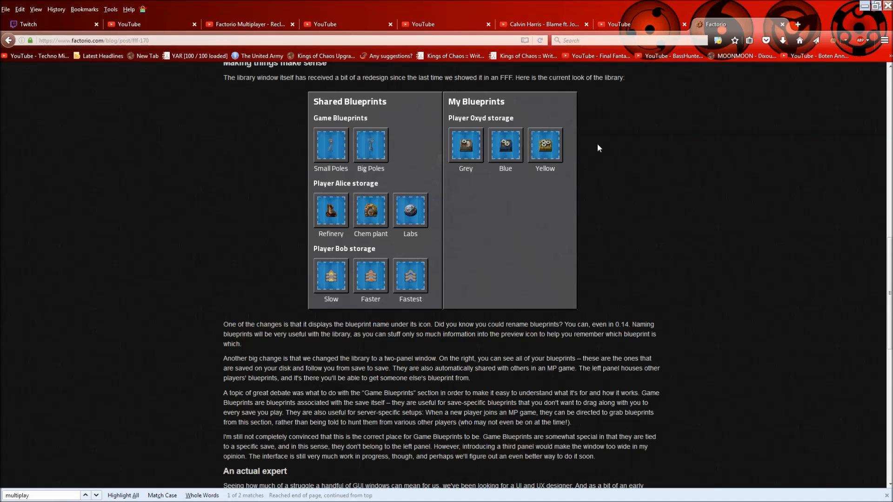
{"action": "scroll", "coordinate": [598, 241], "scroll_direction": "down", "scroll_amount": 4}
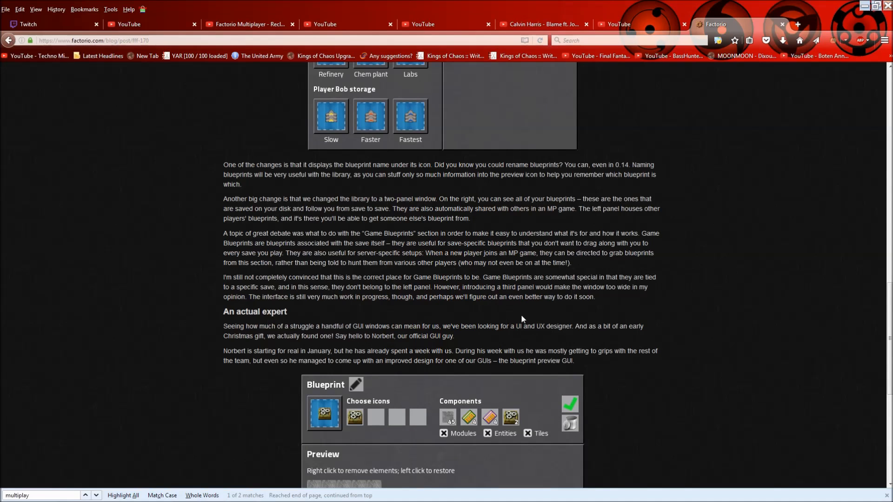
{"action": "scroll", "coordinate": [521, 315], "scroll_direction": "down", "scroll_amount": 7}
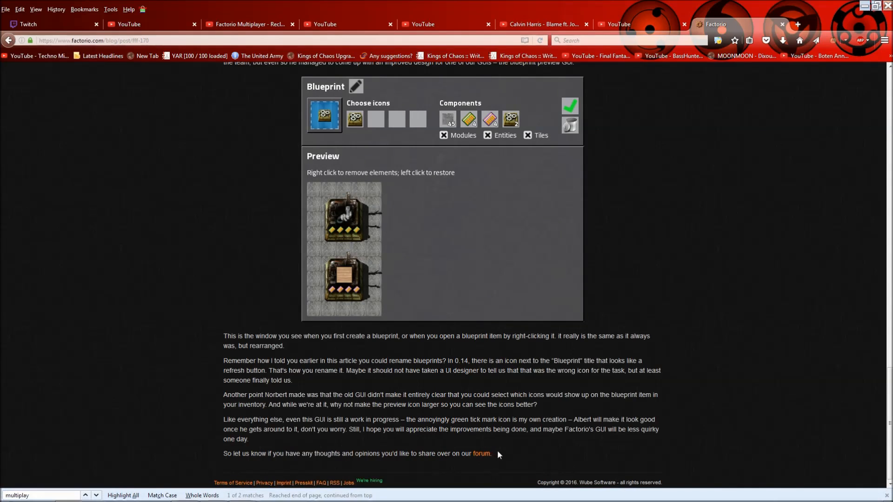
{"action": "scroll", "coordinate": [497, 450], "scroll_direction": "up", "scroll_amount": 5}
{"action": "scroll", "coordinate": [497, 440], "scroll_direction": "up", "scroll_amount": 5}
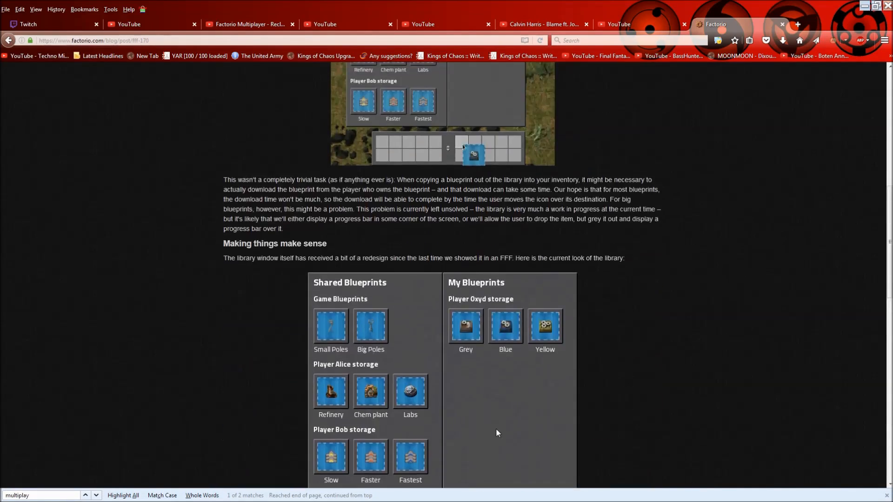
{"action": "scroll", "coordinate": [496, 429], "scroll_direction": "up", "scroll_amount": 5}
{"action": "scroll", "coordinate": [492, 438], "scroll_direction": "down", "scroll_amount": 8}
{"action": "scroll", "coordinate": [463, 467], "scroll_direction": "down", "scroll_amount": 7}
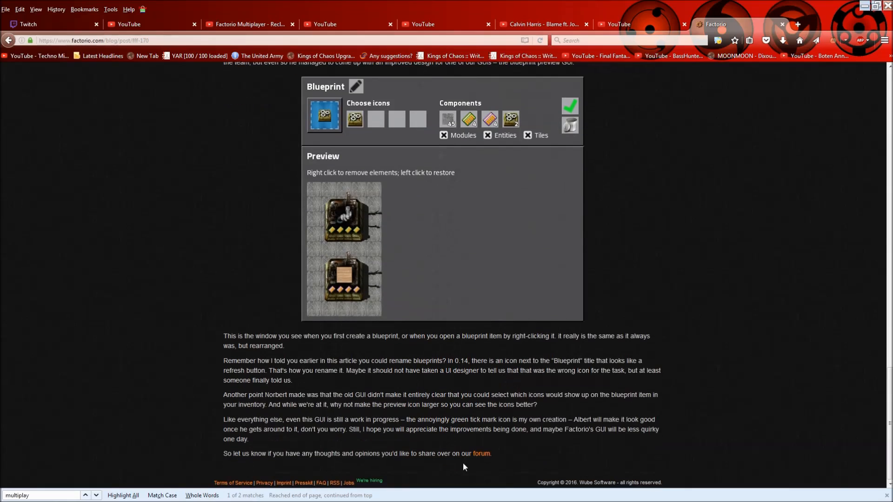
{"action": "scroll", "coordinate": [572, 375], "scroll_direction": "up", "scroll_amount": 10}
{"action": "scroll", "coordinate": [578, 383], "scroll_direction": "up", "scroll_amount": 5}
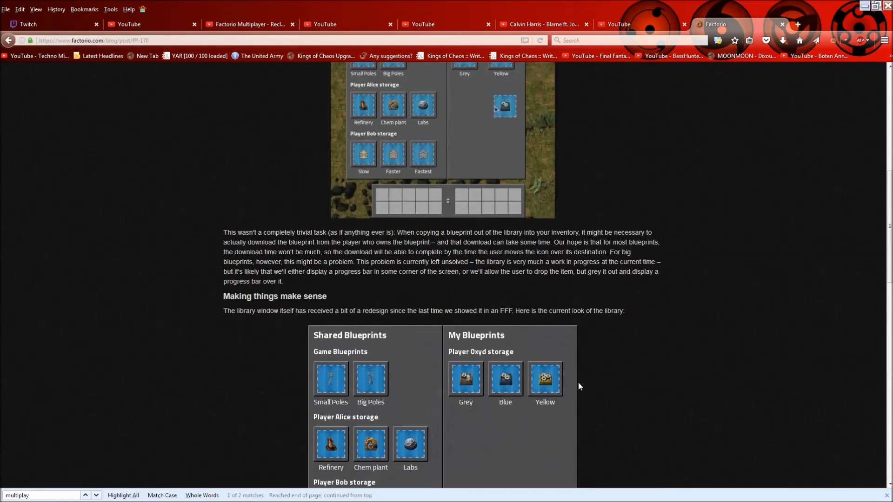
{"action": "scroll", "coordinate": [578, 382], "scroll_direction": "up", "scroll_amount": 5}
{"action": "scroll", "coordinate": [578, 382], "scroll_direction": "down", "scroll_amount": 1}
{"action": "scroll", "coordinate": [578, 382], "scroll_direction": "down", "scroll_amount": 2}
{"action": "scroll", "coordinate": [572, 394], "scroll_direction": "up", "scroll_amount": 1}
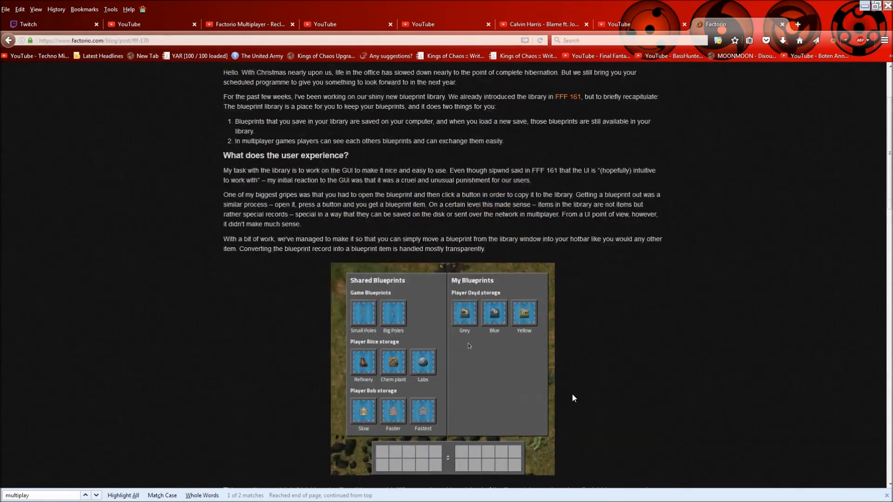
{"action": "scroll", "coordinate": [570, 394], "scroll_direction": "up", "scroll_amount": 2}
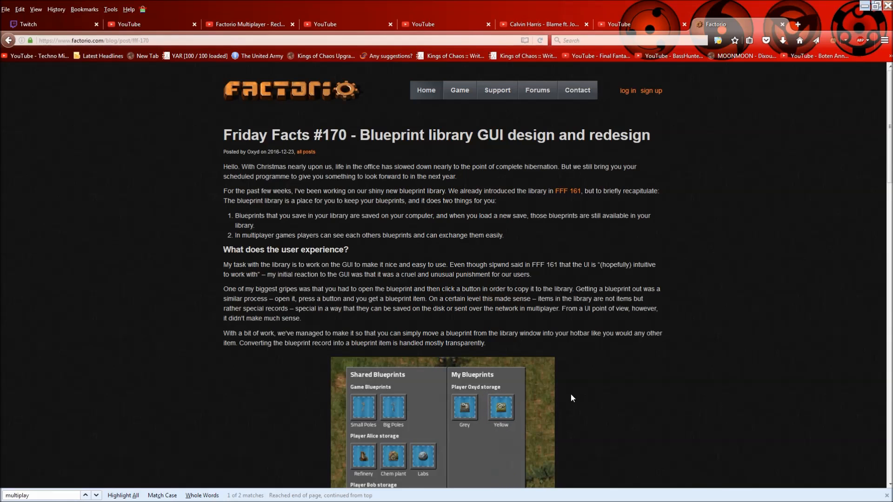